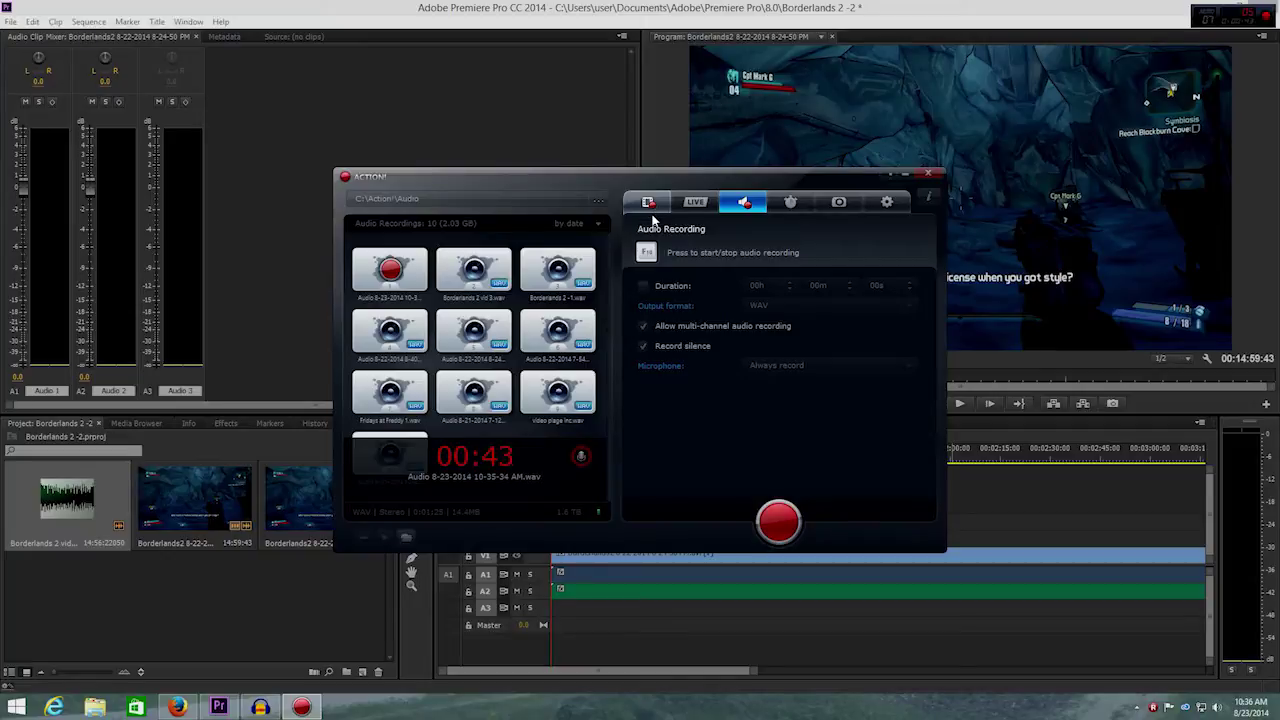
Step: In Mirillis Action!, look over the saved video recordings, audio device settings and saved audio recordings
{"action": "left_click", "coordinate": [649, 203]}
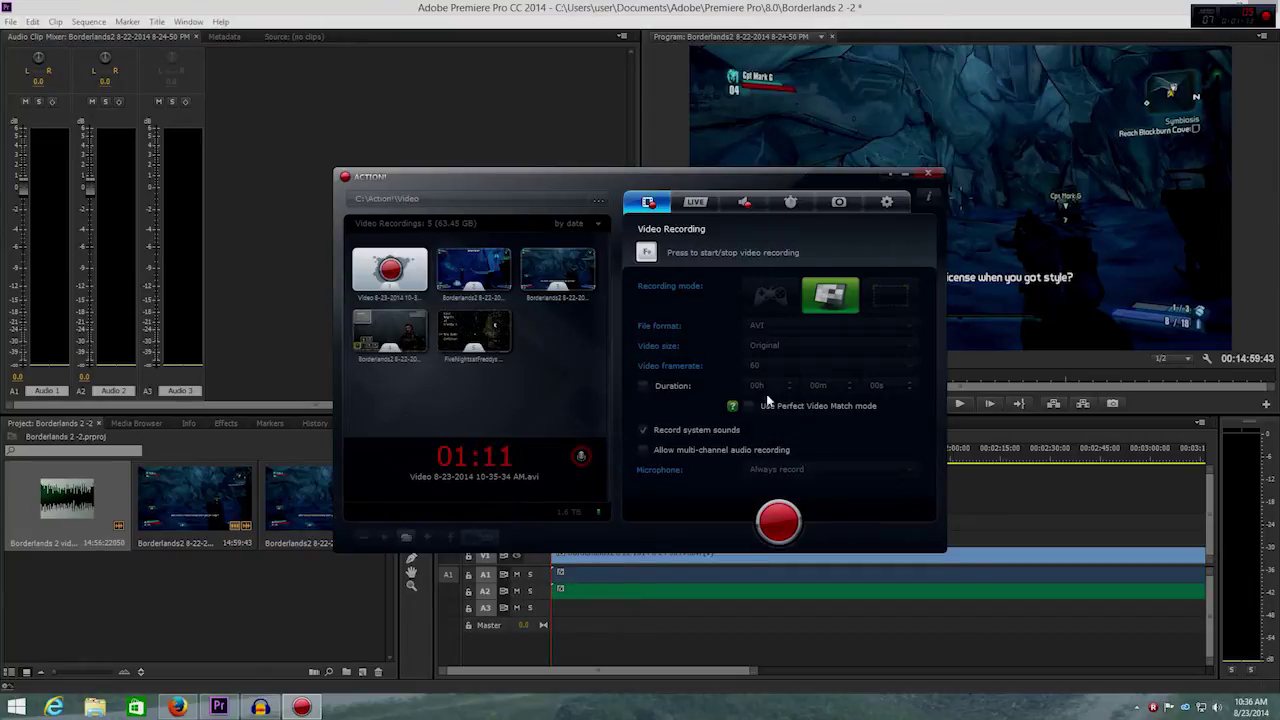
{"action": "left_click", "coordinate": [886, 201]}
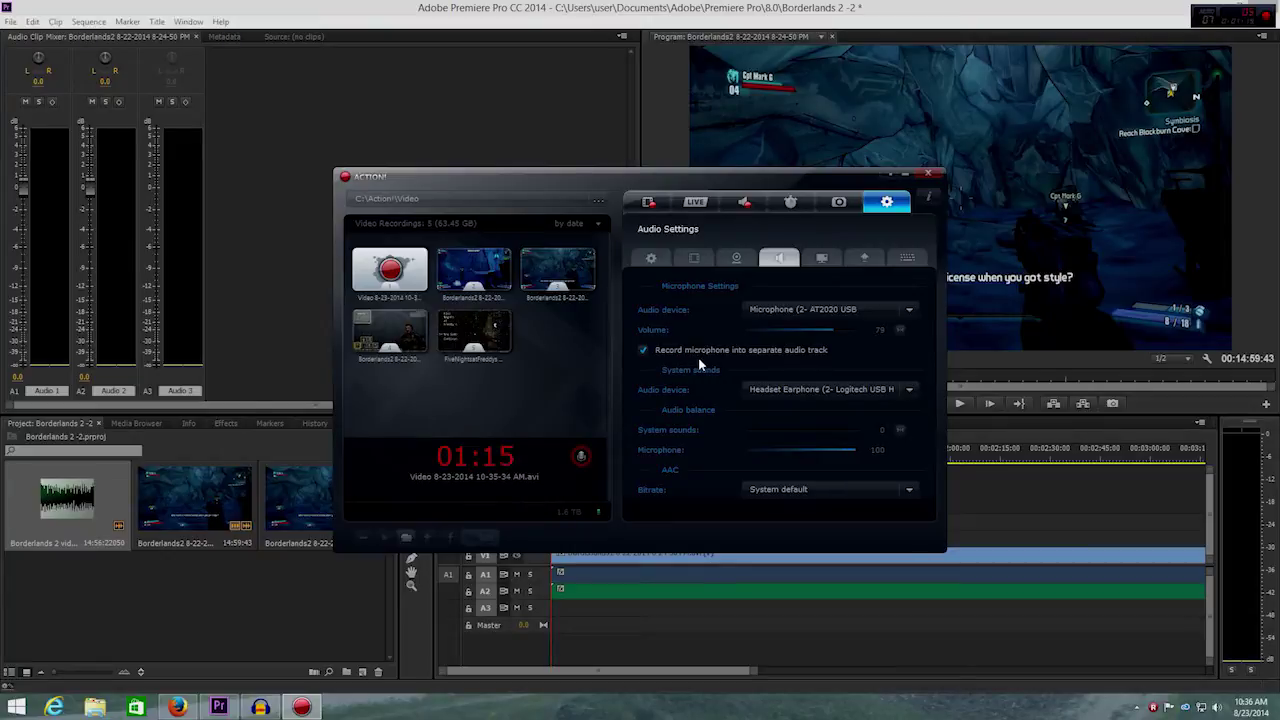
{"action": "left_click", "coordinate": [649, 203]}
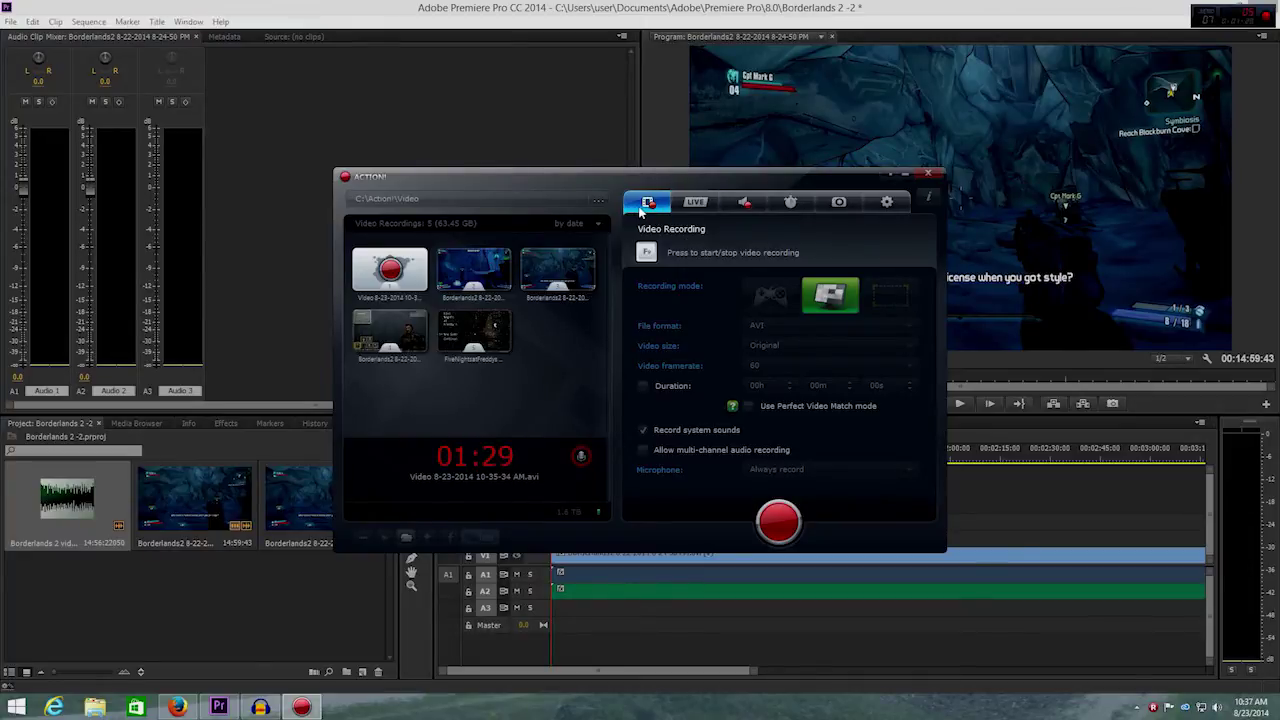
{"action": "left_click", "coordinate": [744, 202]}
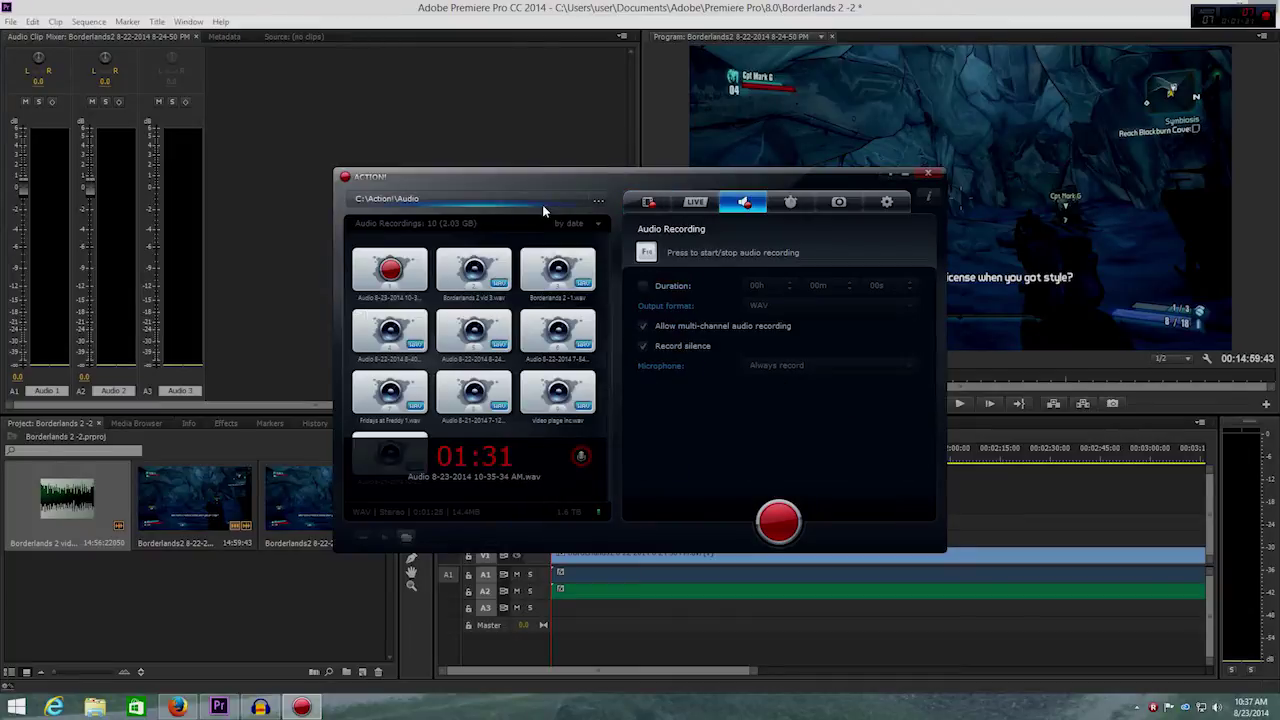
{"action": "left_click", "coordinate": [647, 203]}
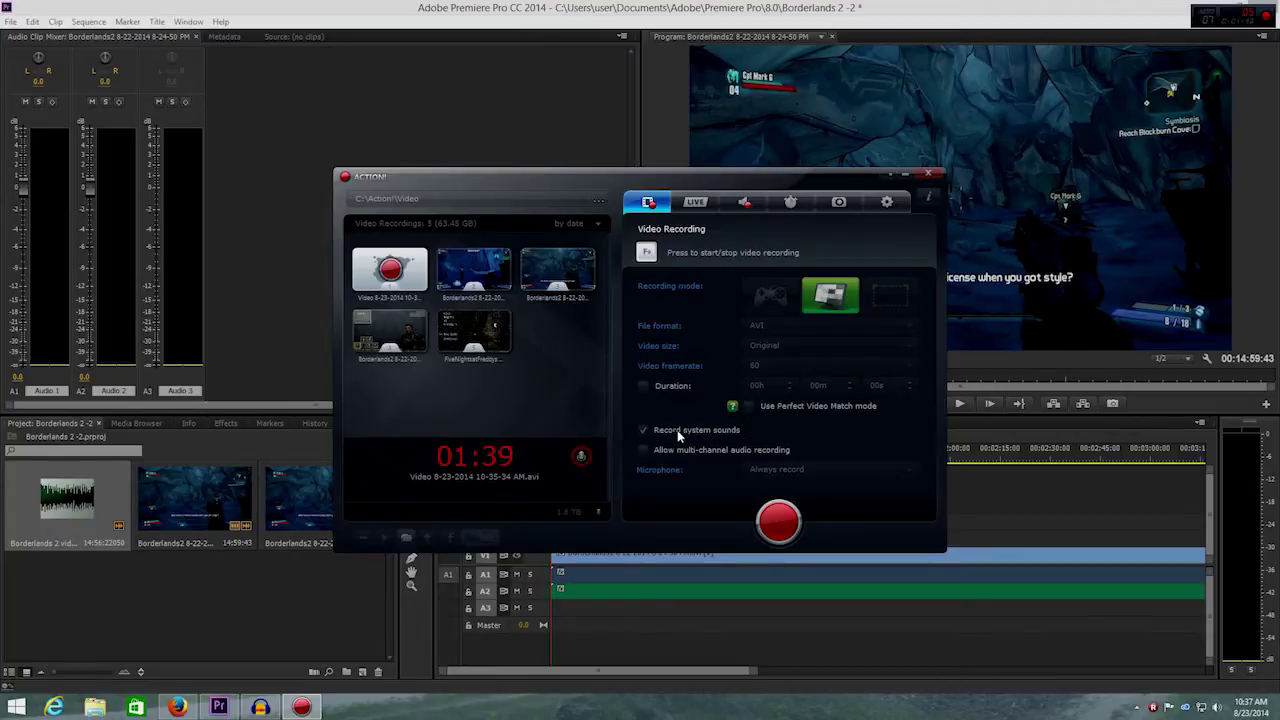
Step: Check which microphone the recorder uses, then return to the Video Recording page's five recordings
{"action": "left_click", "coordinate": [743, 204]}
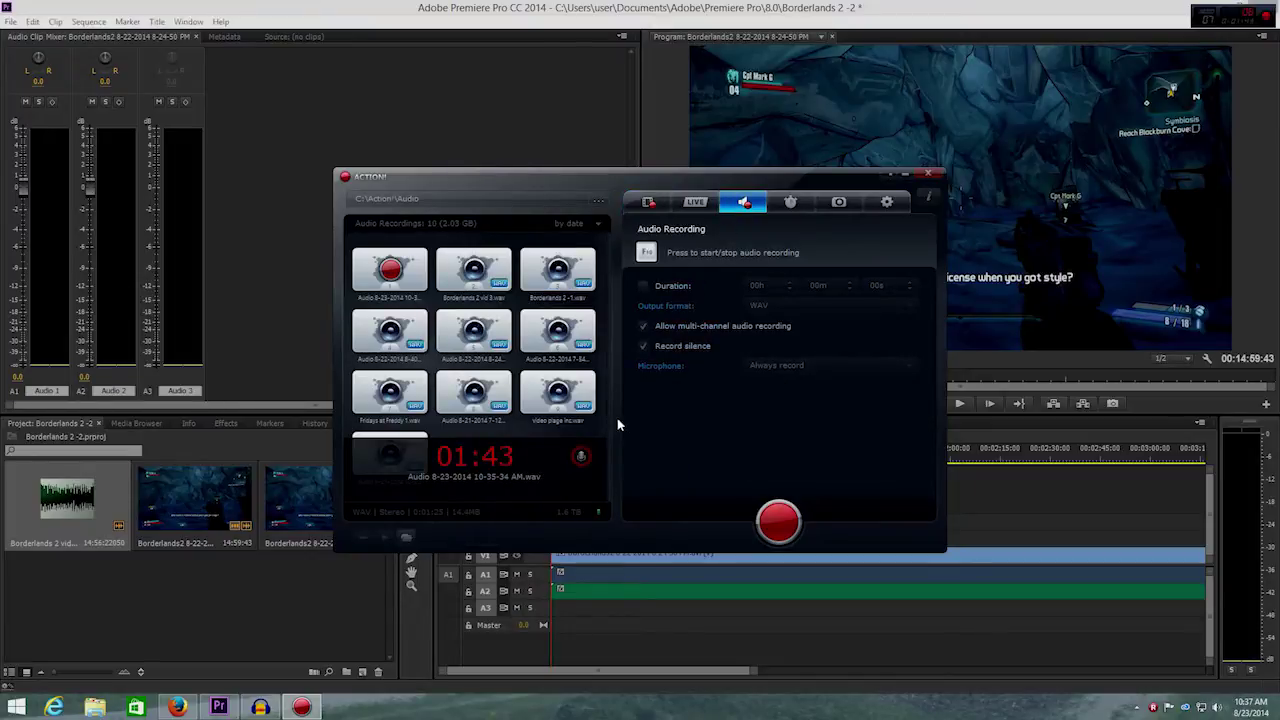
{"action": "left_click", "coordinate": [876, 206]}
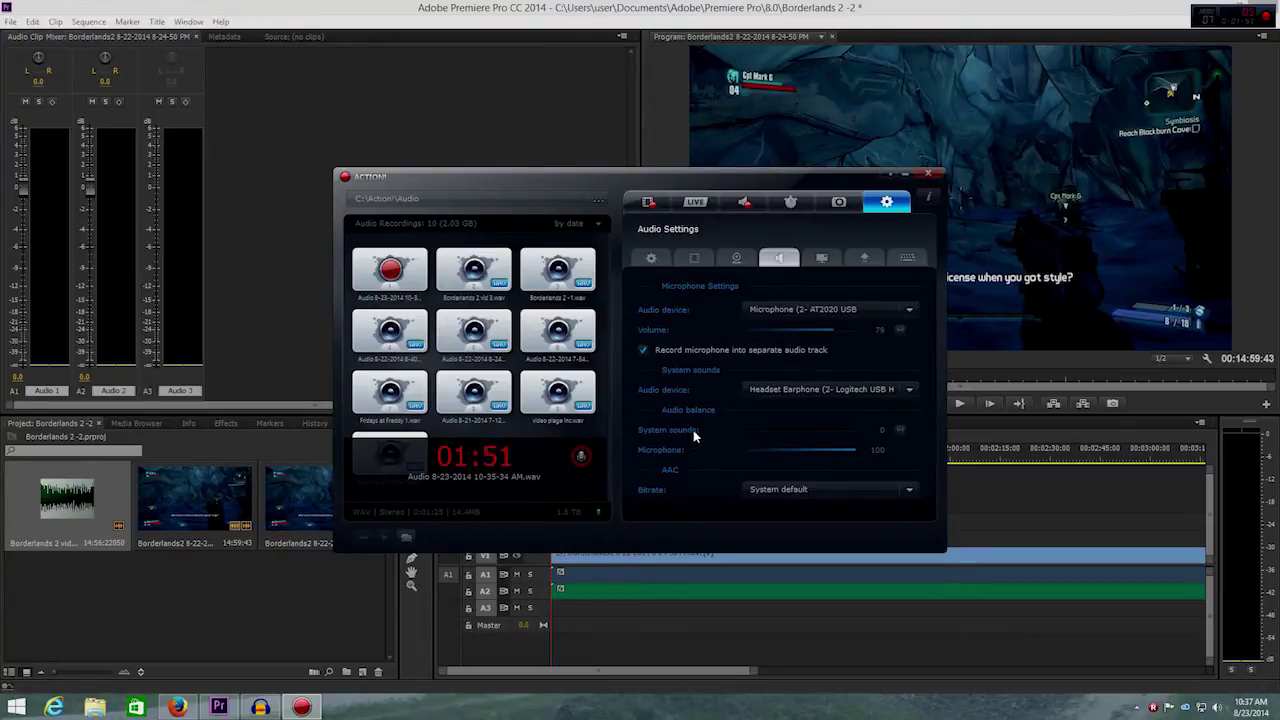
{"action": "left_click", "coordinate": [742, 210]}
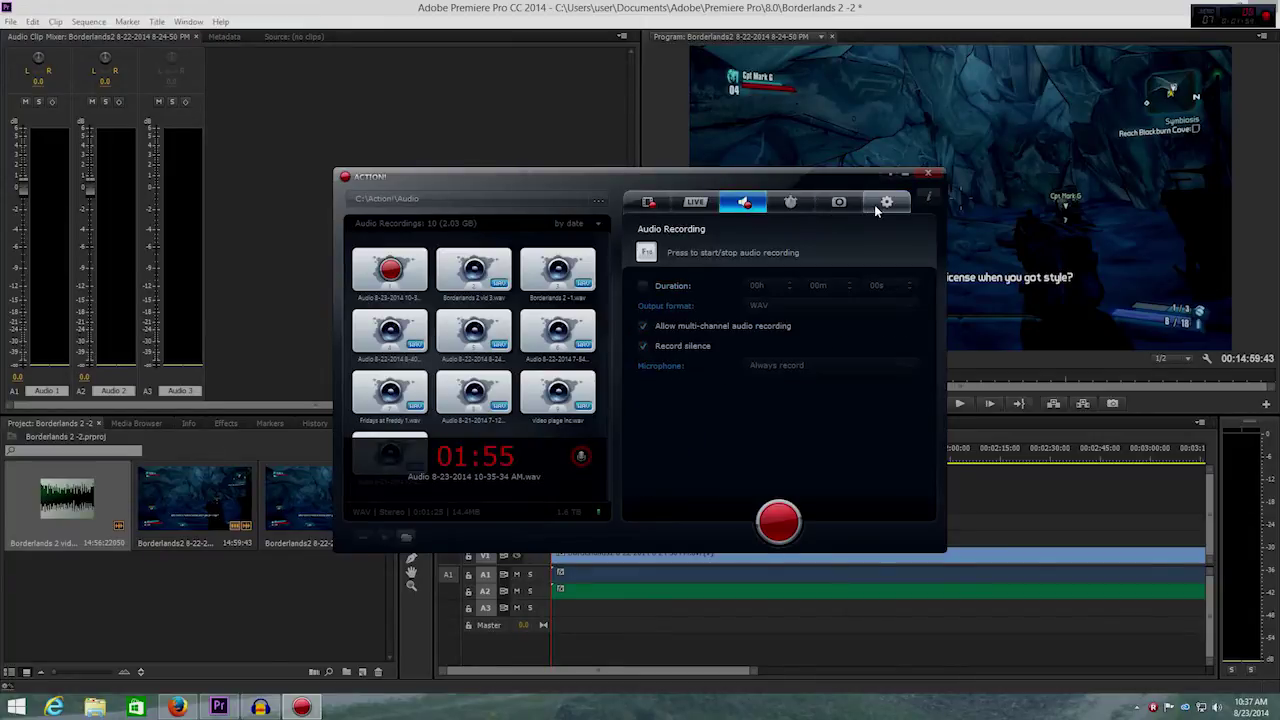
{"action": "left_click", "coordinate": [884, 203]}
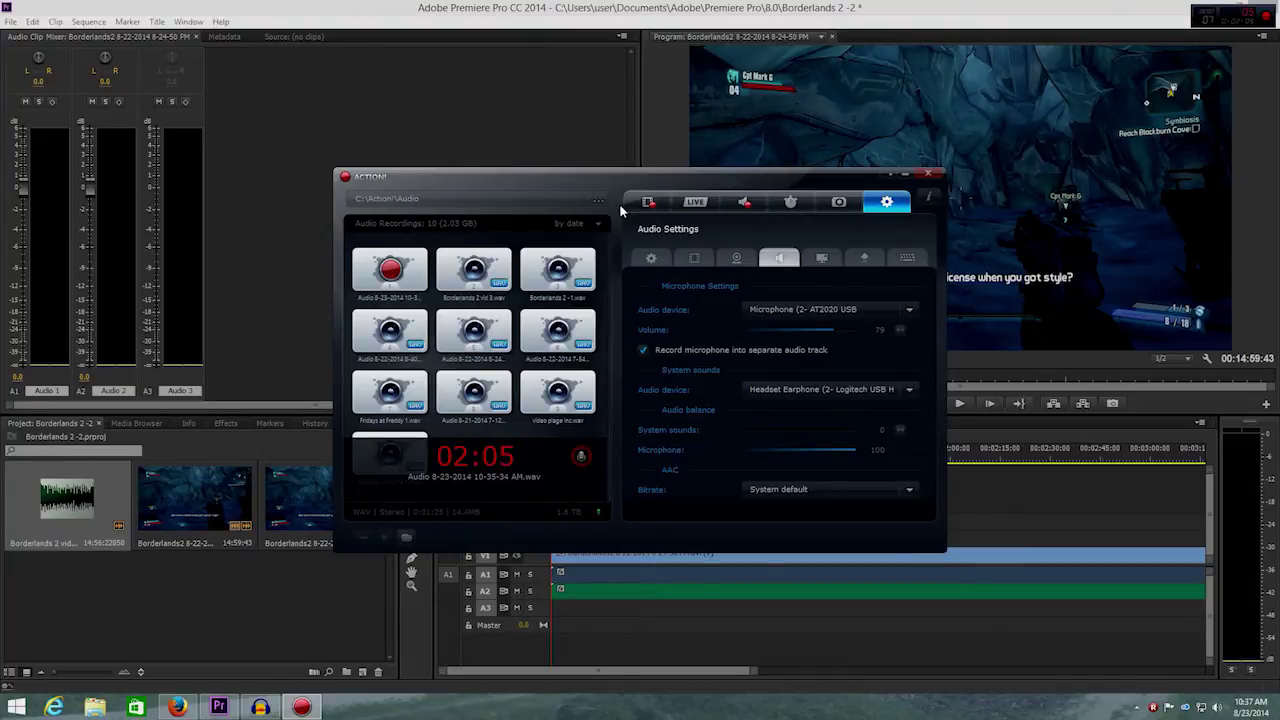
{"action": "left_click", "coordinate": [645, 204]}
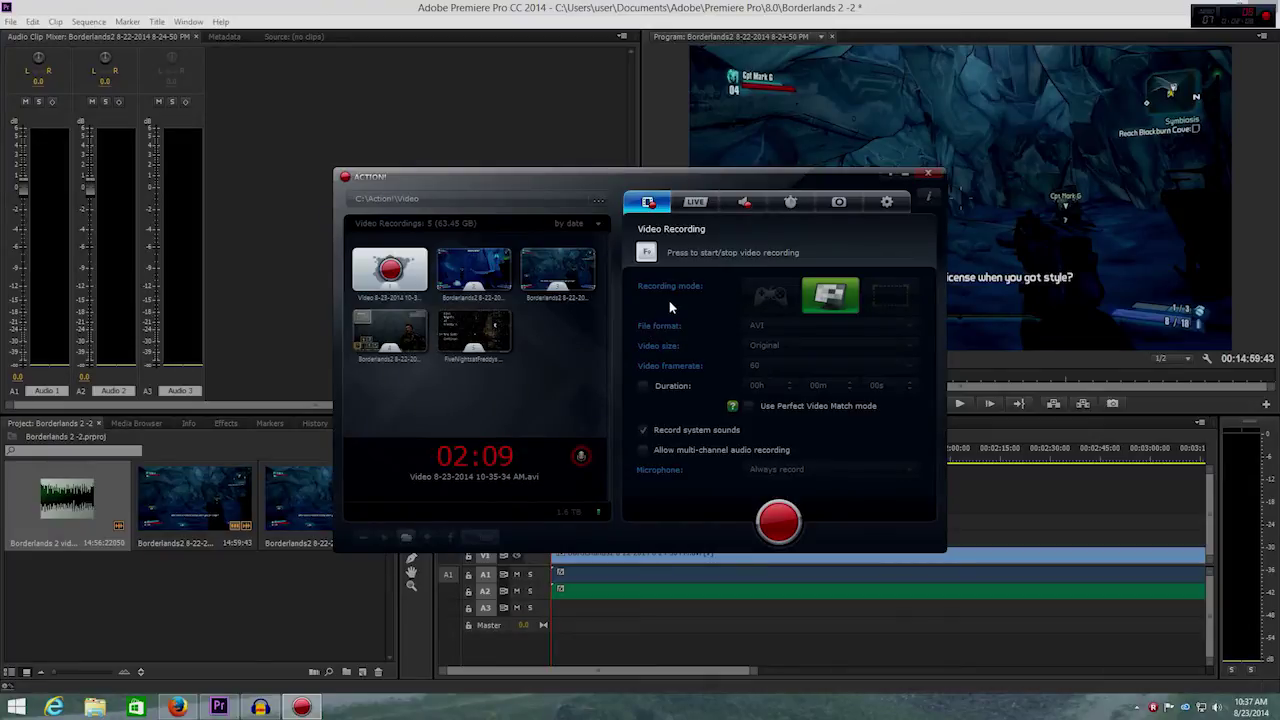
Step: Minimize Action! and compare where the A2 microphone audio and V1 gameplay clips end
{"action": "left_click", "coordinate": [890, 178]}
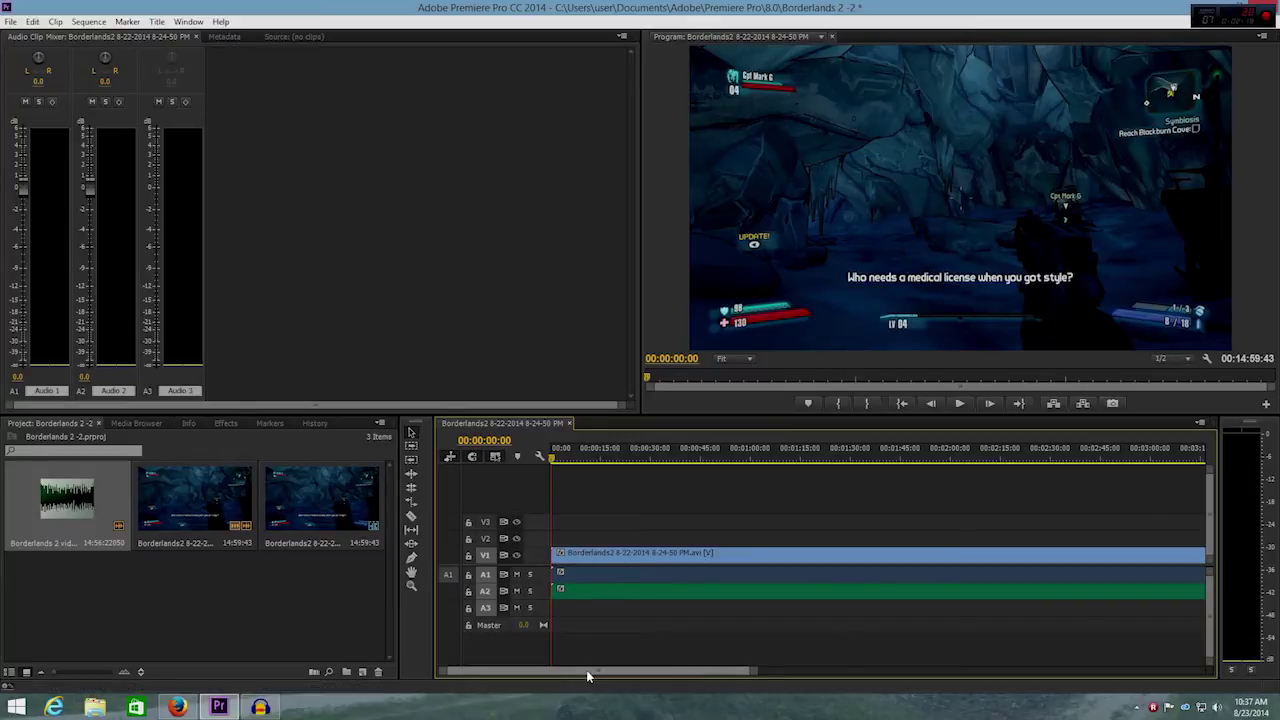
{"action": "left_click_drag", "start_coordinate": [586, 672], "coordinate": [850, 636]}
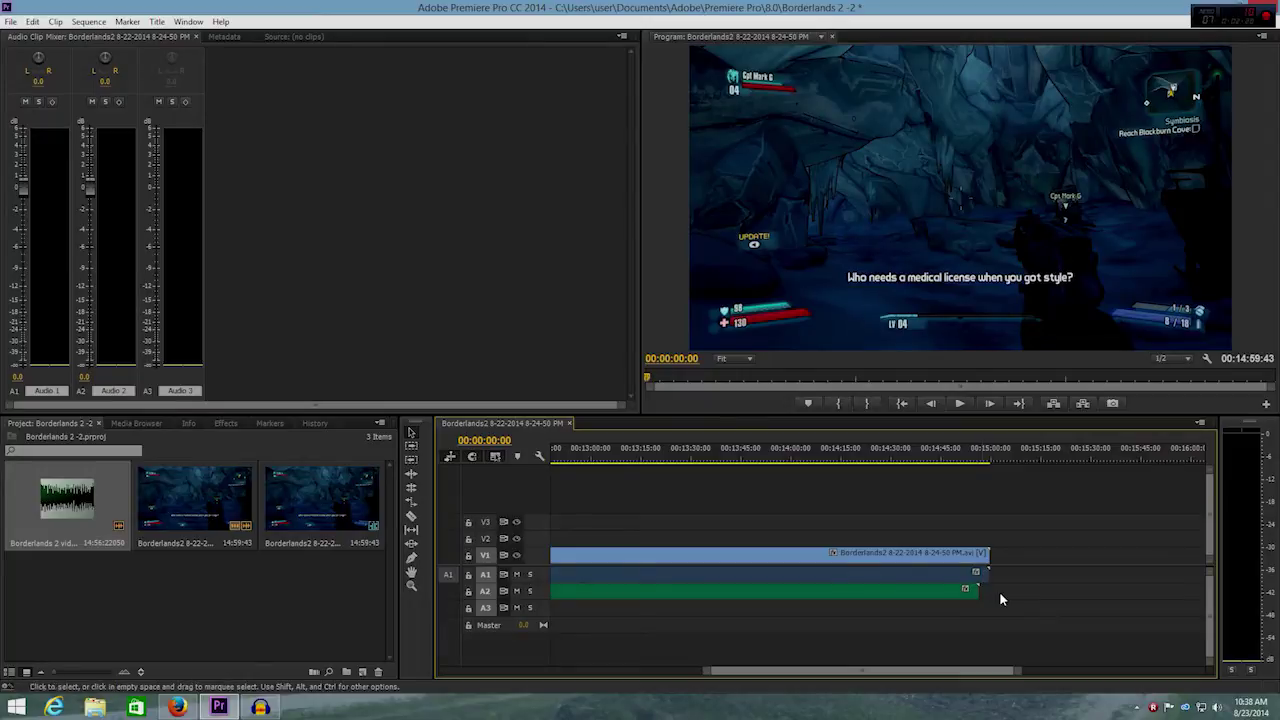
{"action": "left_click", "coordinate": [937, 596]}
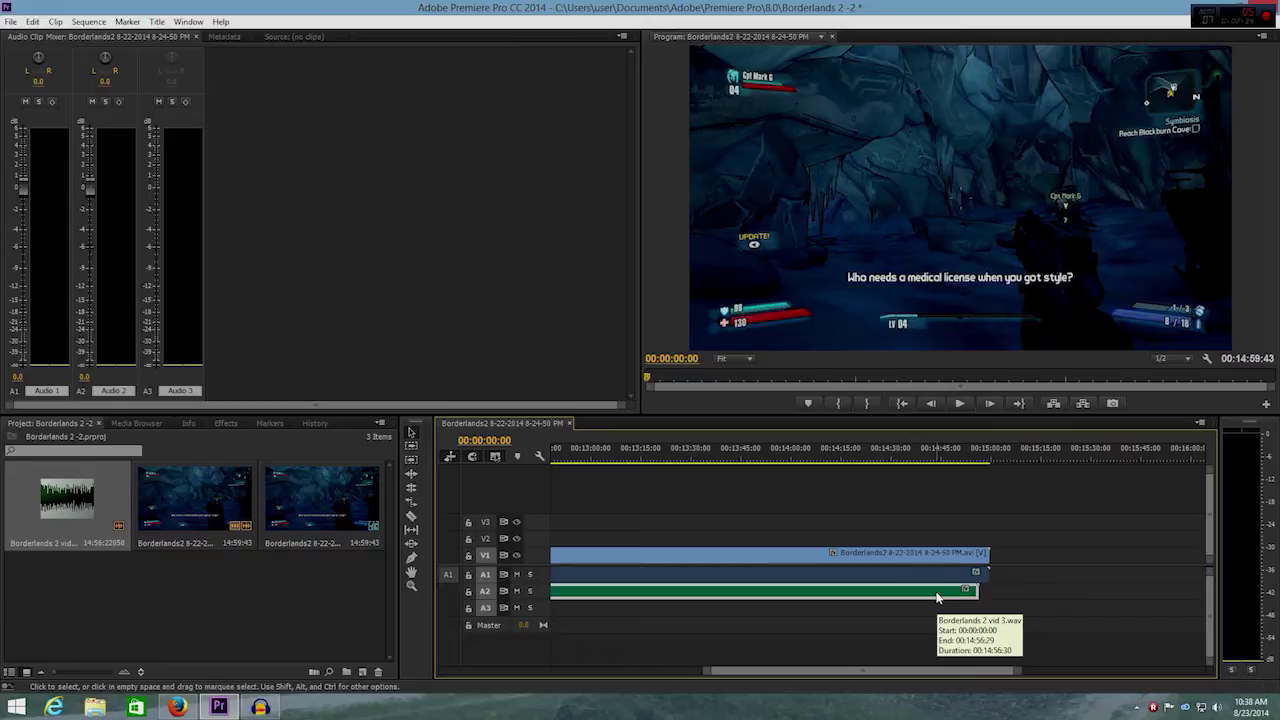
{"action": "left_click", "coordinate": [943, 577]}
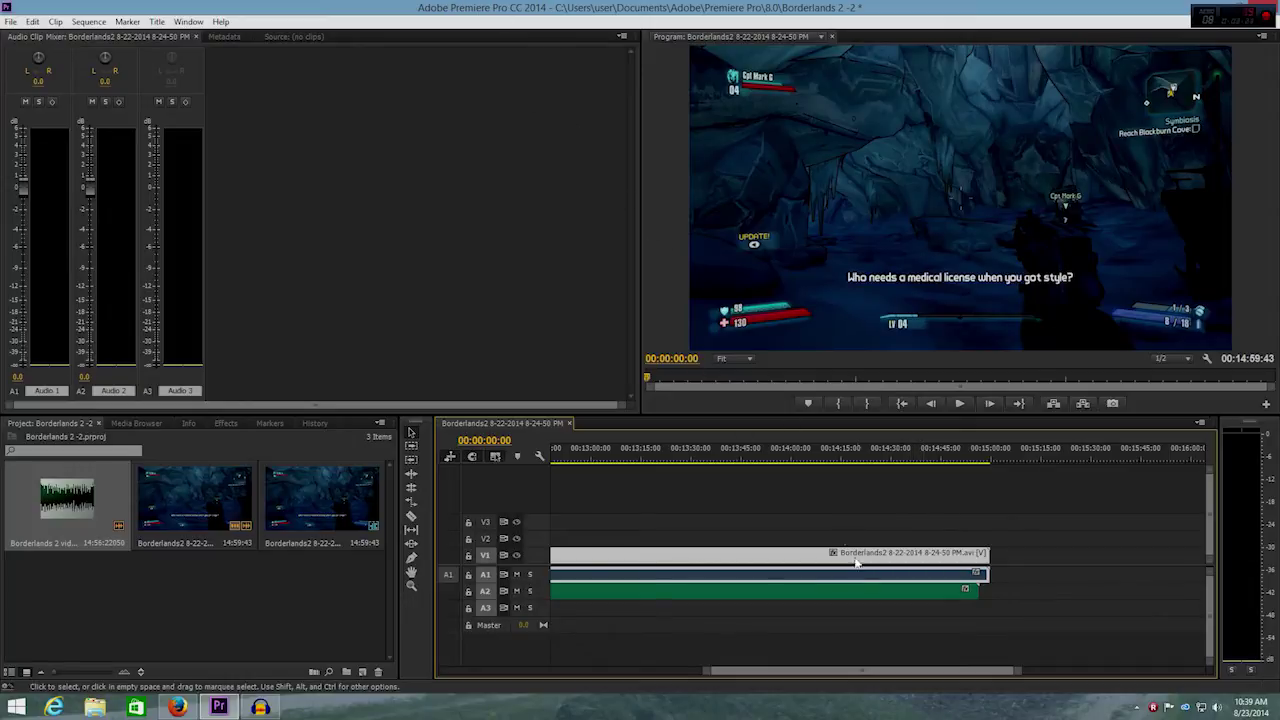
{"action": "right_click", "coordinate": [917, 575]}
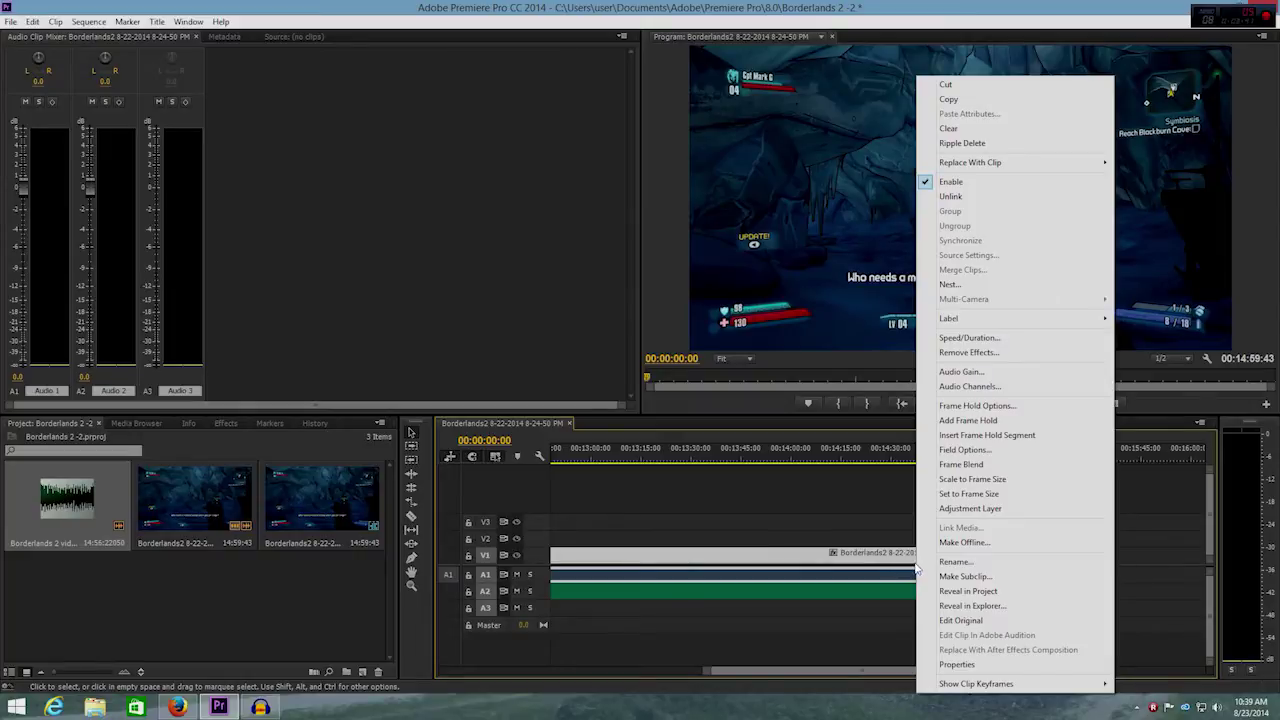
Step: Choose Audio Channels... to open the gameplay clip's Modify Clip dialog
{"action": "left_click", "coordinate": [966, 388]}
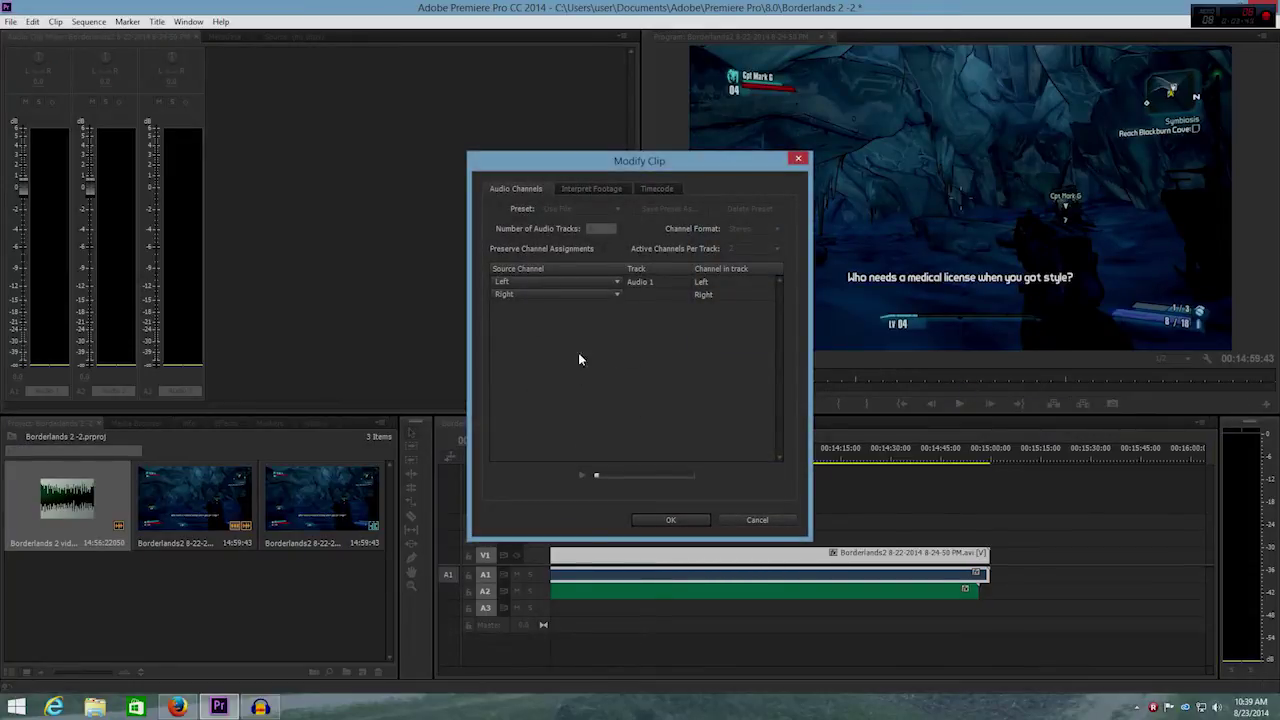
{"action": "left_click", "coordinate": [573, 187]}
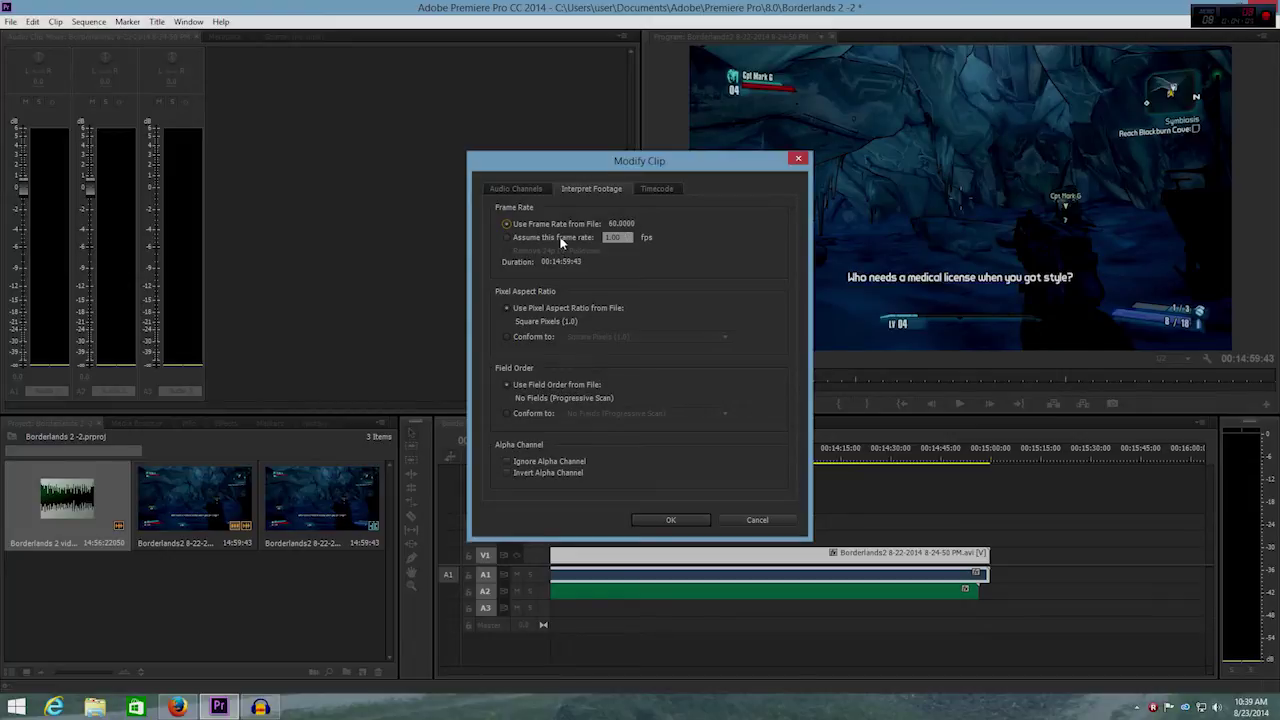
{"action": "left_click", "coordinate": [505, 237]}
{"action": "type", "text": "60.3"}
{"action": "left_click", "coordinate": [662, 520]}
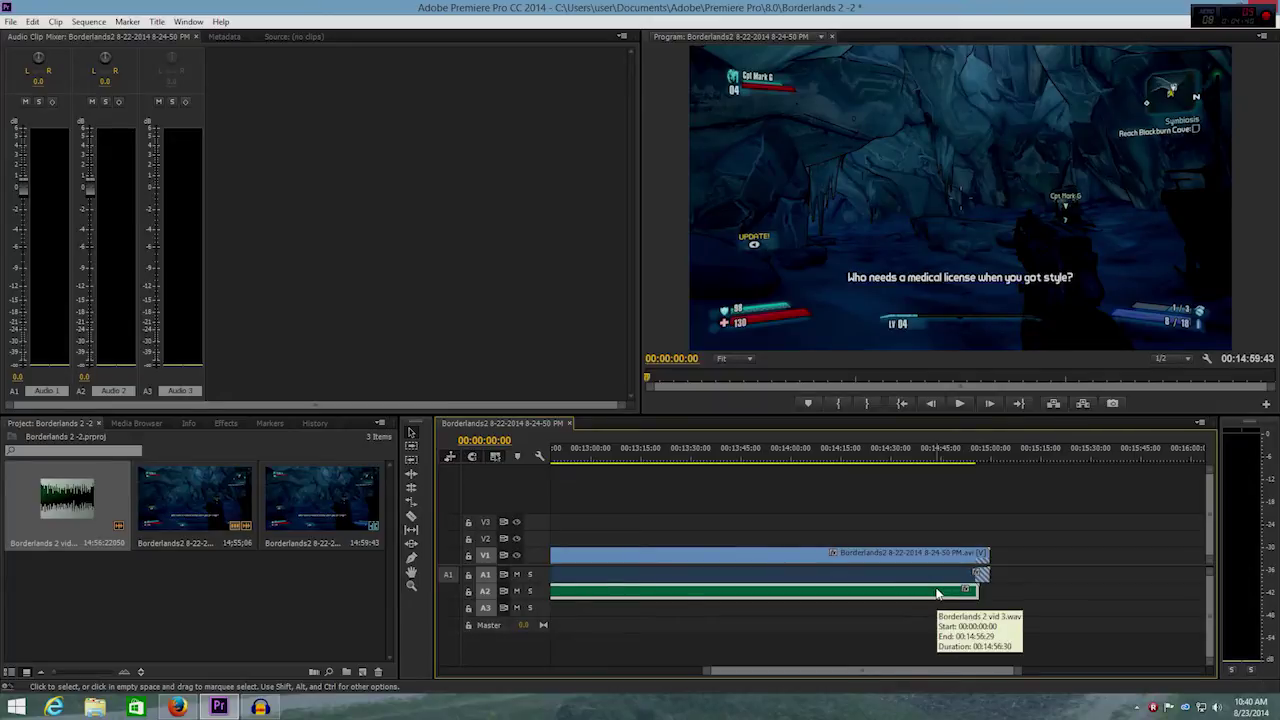
{"action": "left_click", "coordinate": [937, 594]}
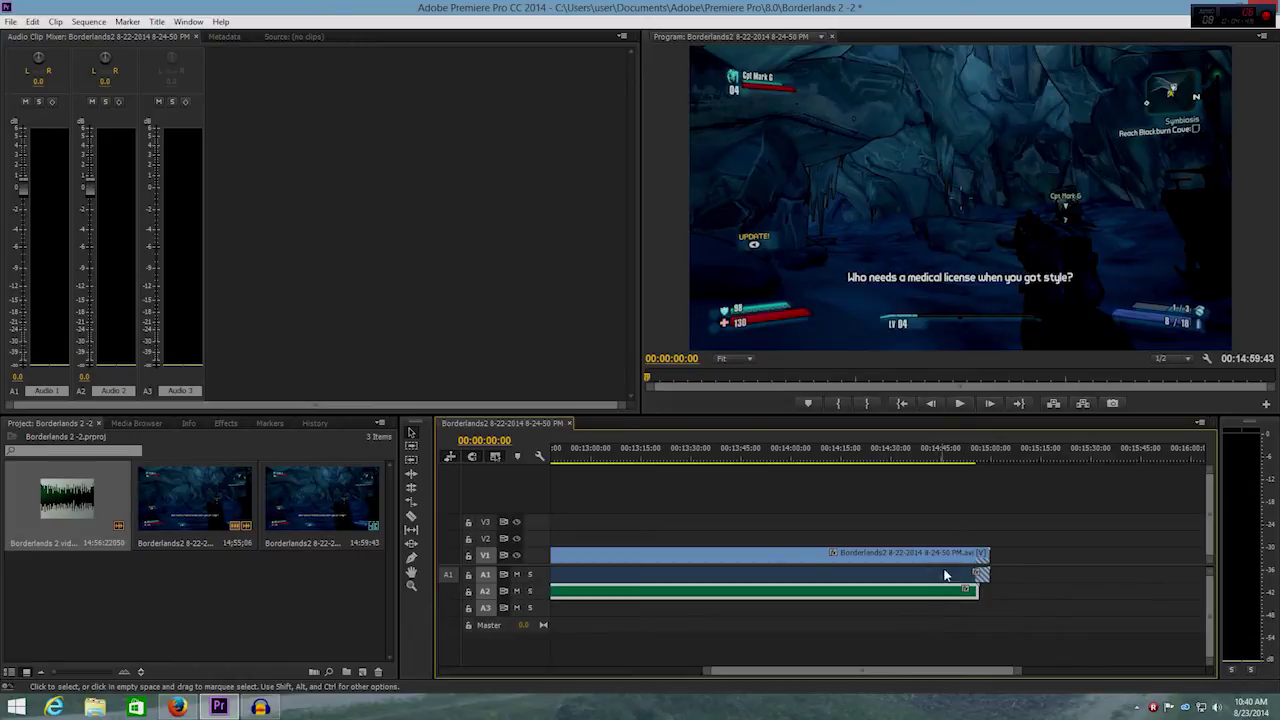
Step: Under Interpret Footage, change the gameplay clip's assumed frame rate from 60.3 to 60.2 fps
{"action": "right_click", "coordinate": [947, 570]}
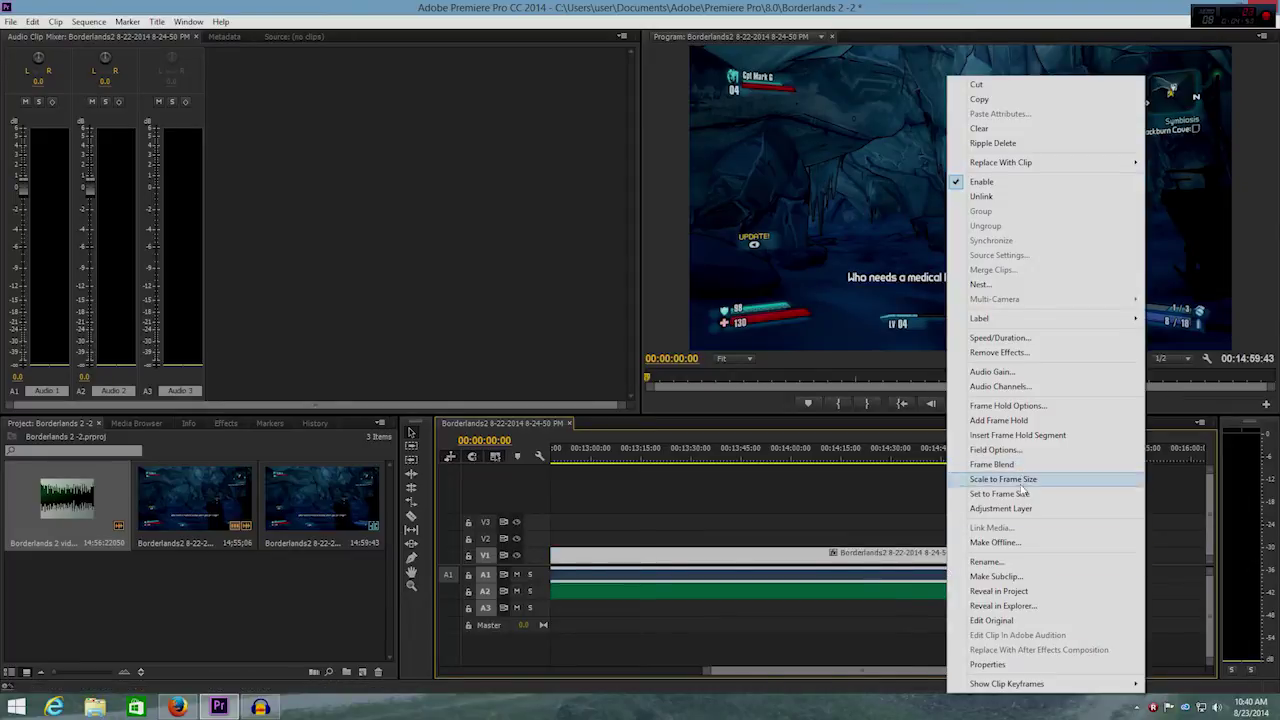
{"action": "left_click", "coordinate": [1014, 386]}
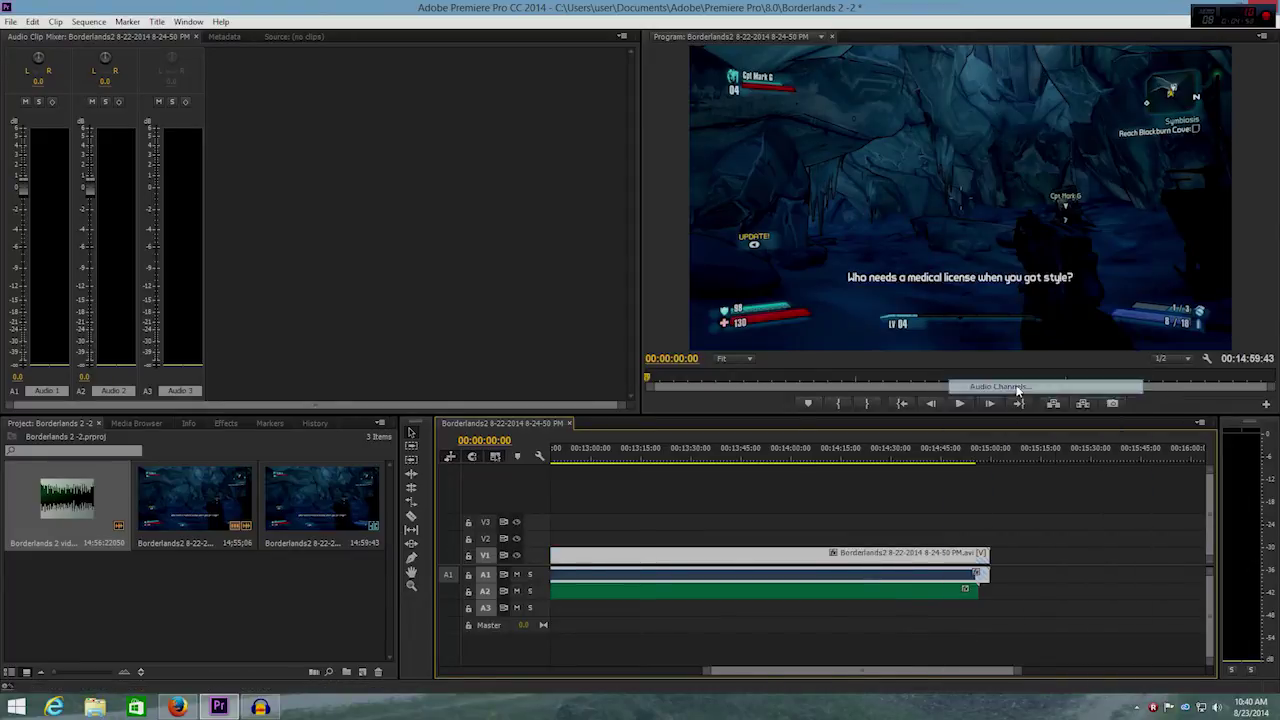
{"action": "left_click", "coordinate": [560, 188]}
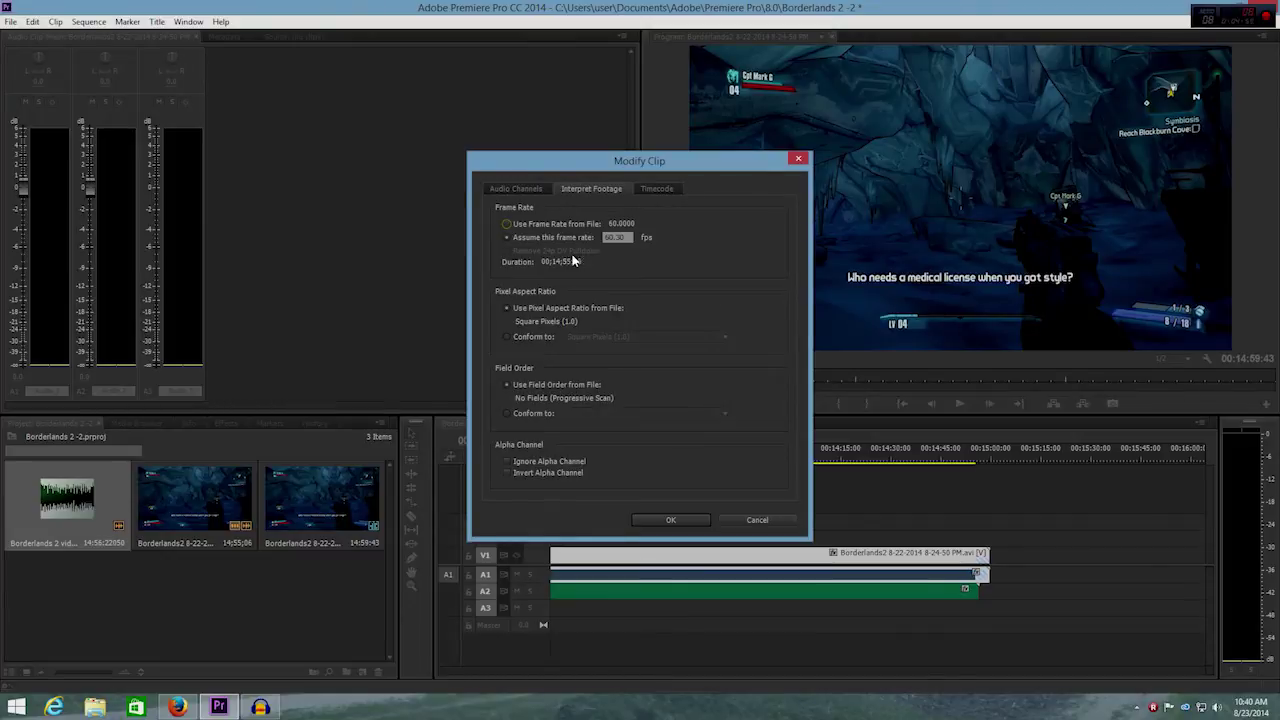
{"action": "left_click", "coordinate": [617, 240]}
{"action": "key", "text": "BackSpace"}
{"action": "type", "text": "2"}
{"action": "left_click", "coordinate": [671, 521]}
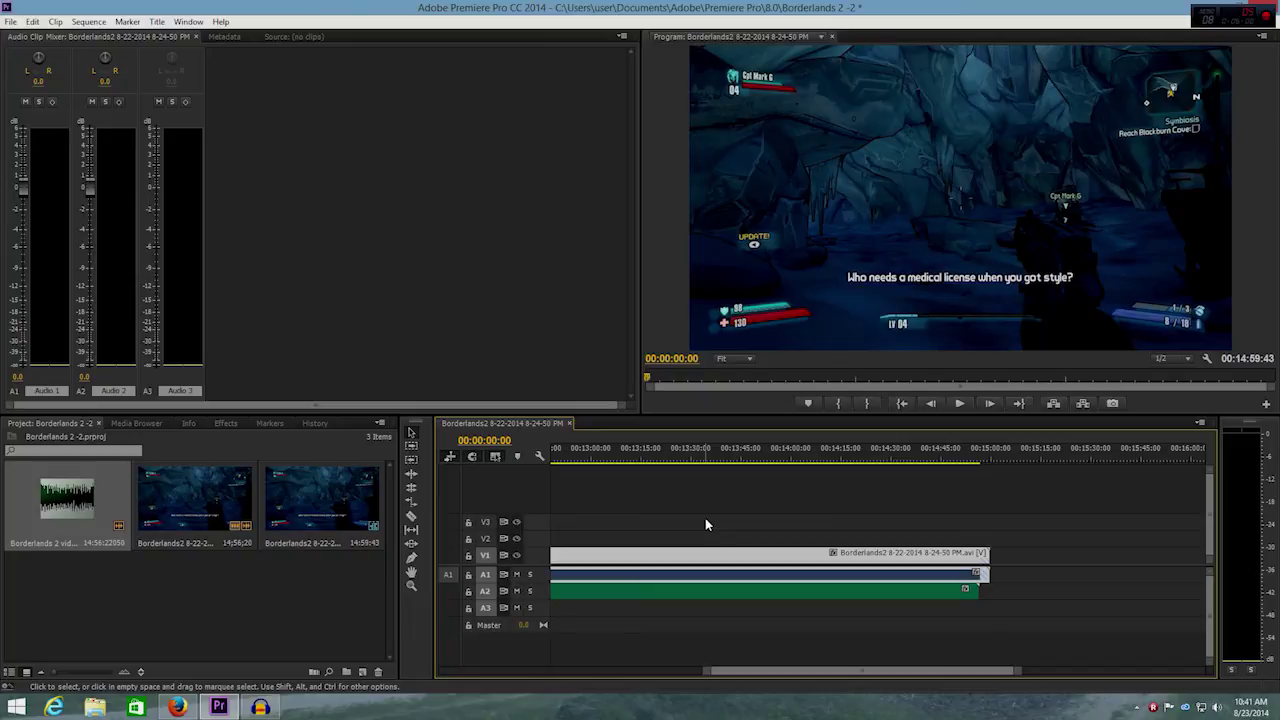
{"action": "right_click", "coordinate": [783, 559]}
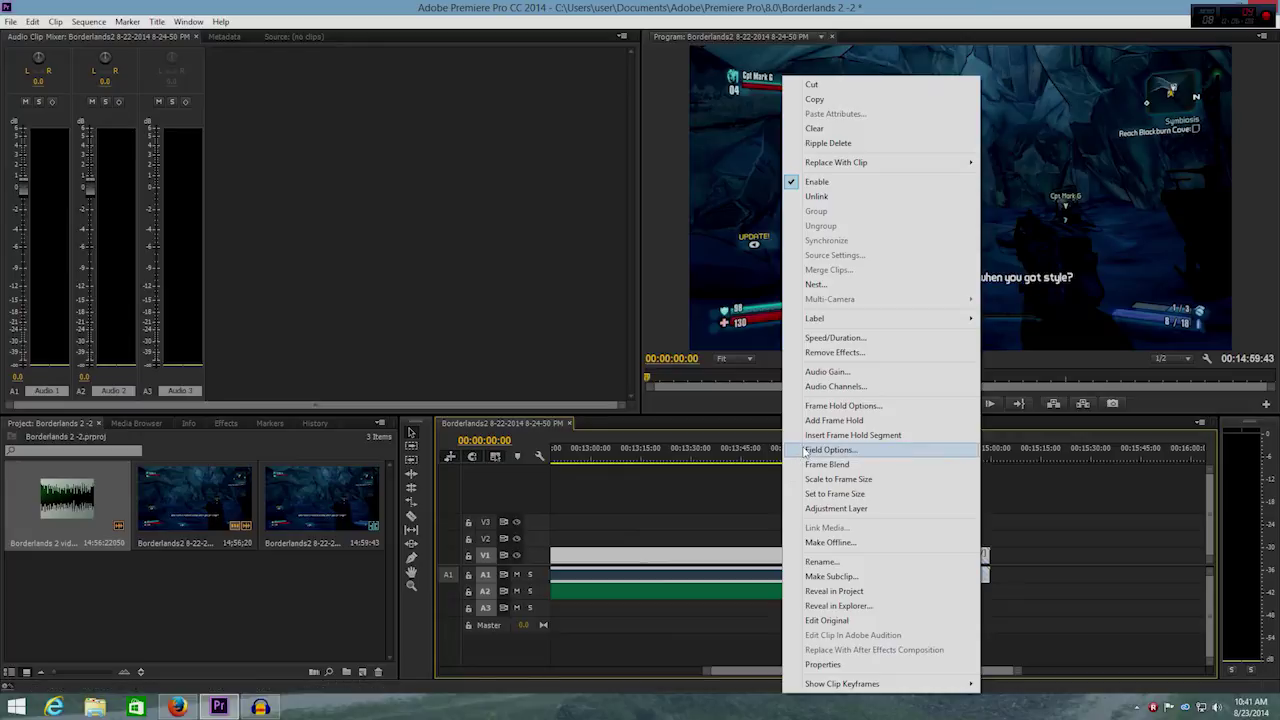
{"action": "left_click", "coordinate": [840, 386]}
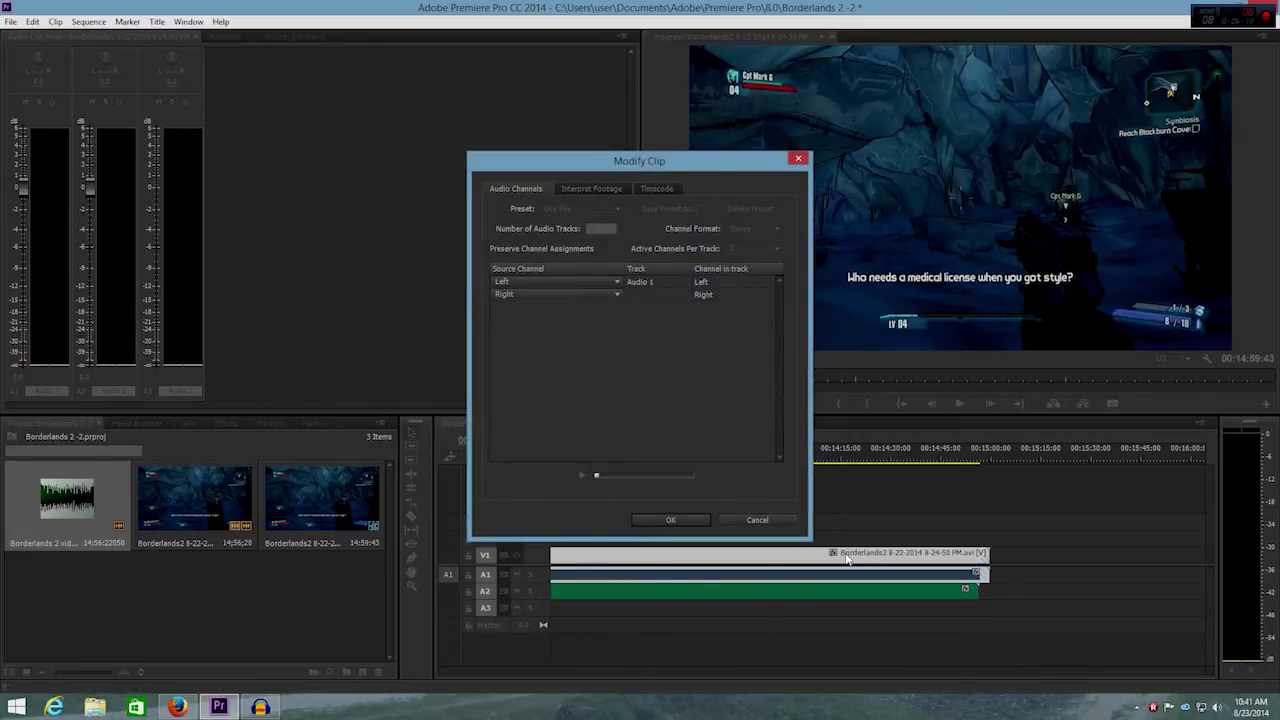
{"action": "left_click", "coordinate": [757, 519]}
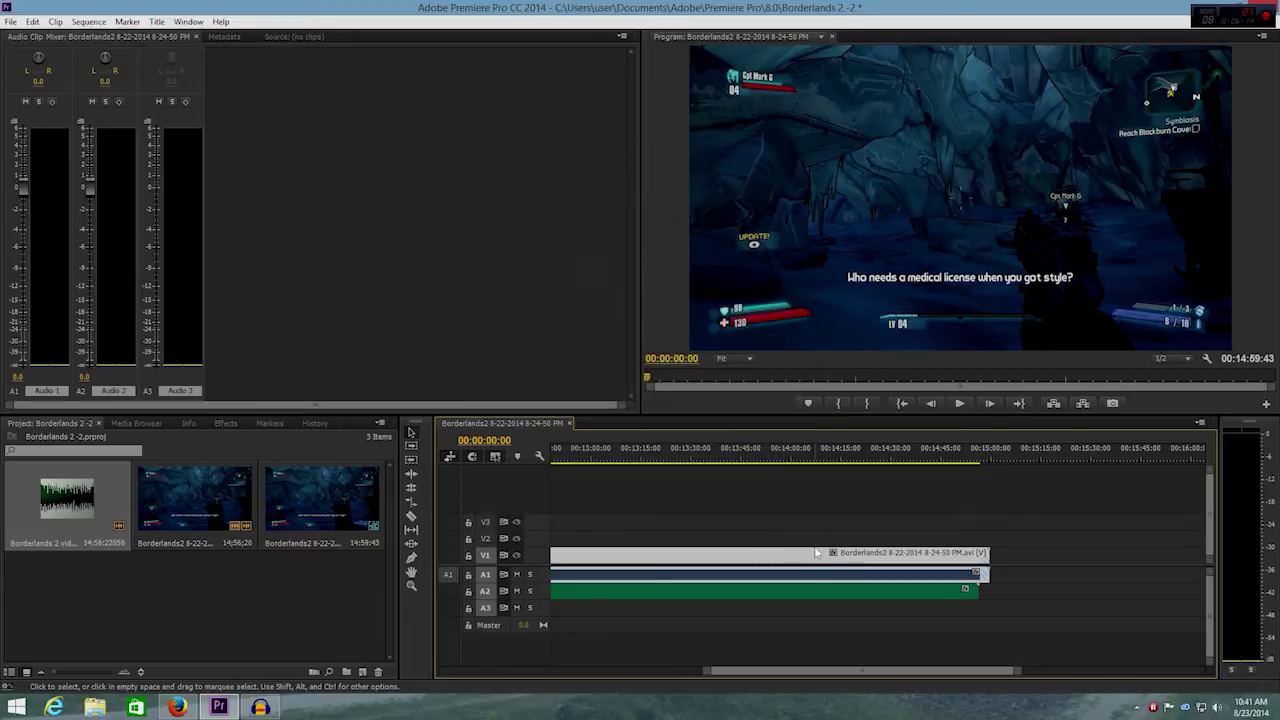
{"action": "right_click", "coordinate": [806, 558]}
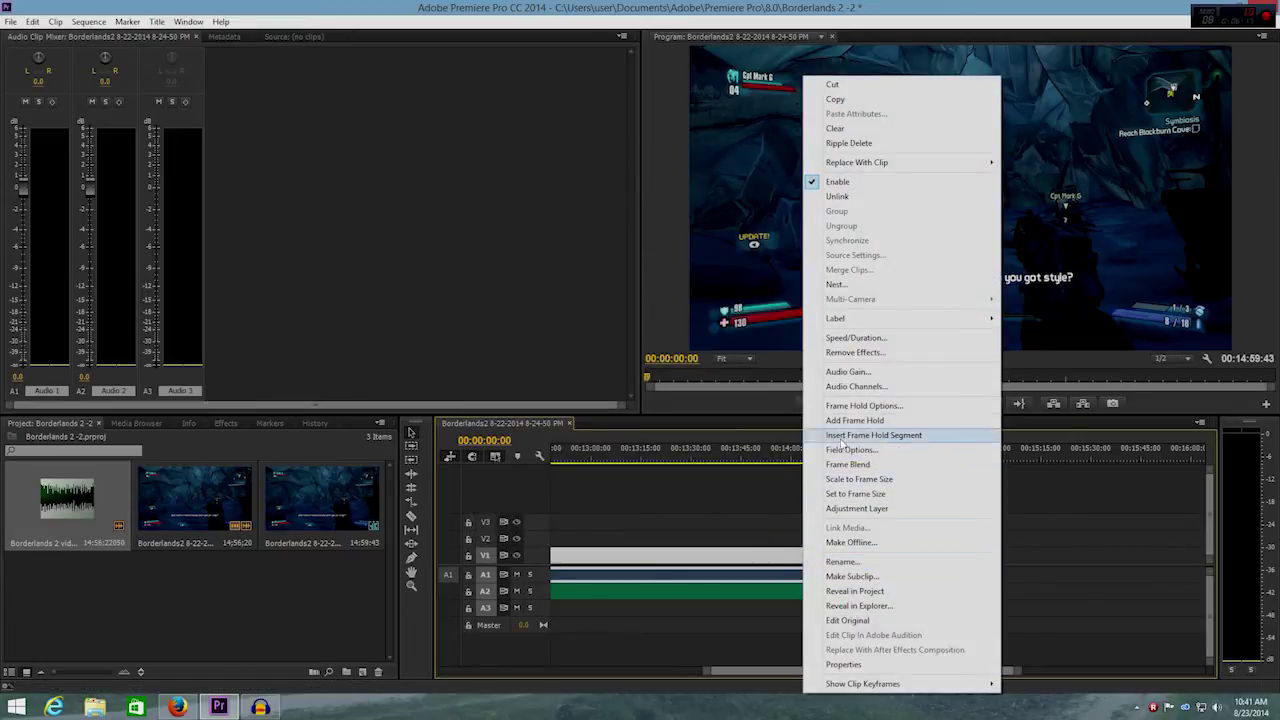
{"action": "left_click", "coordinate": [848, 387]}
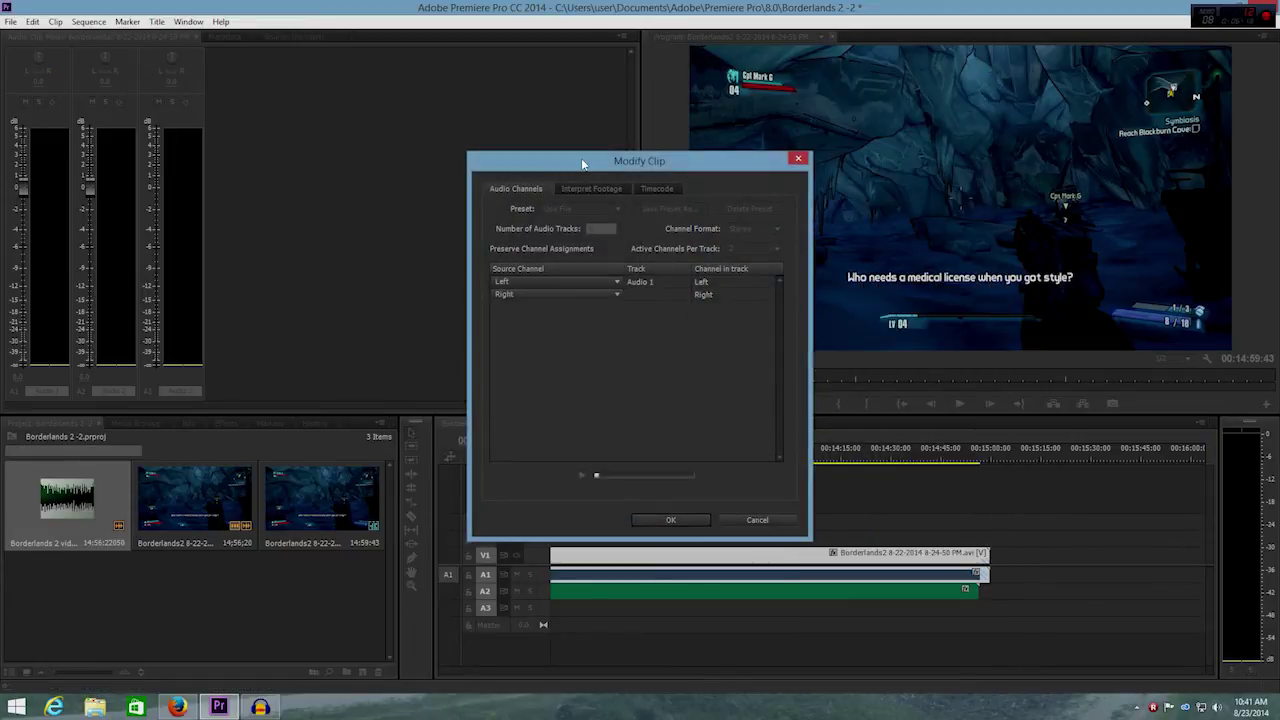
{"action": "left_click", "coordinate": [590, 187]}
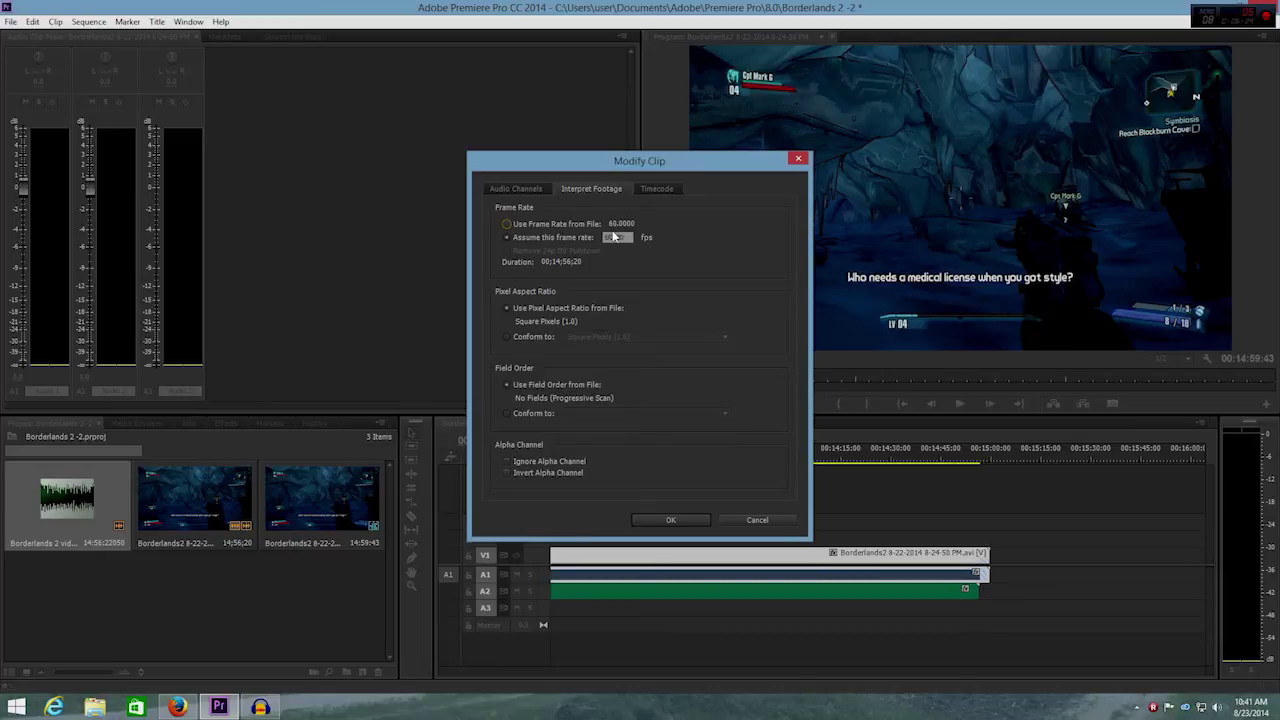
{"action": "left_click", "coordinate": [617, 237]}
{"action": "left_click", "coordinate": [673, 520]}
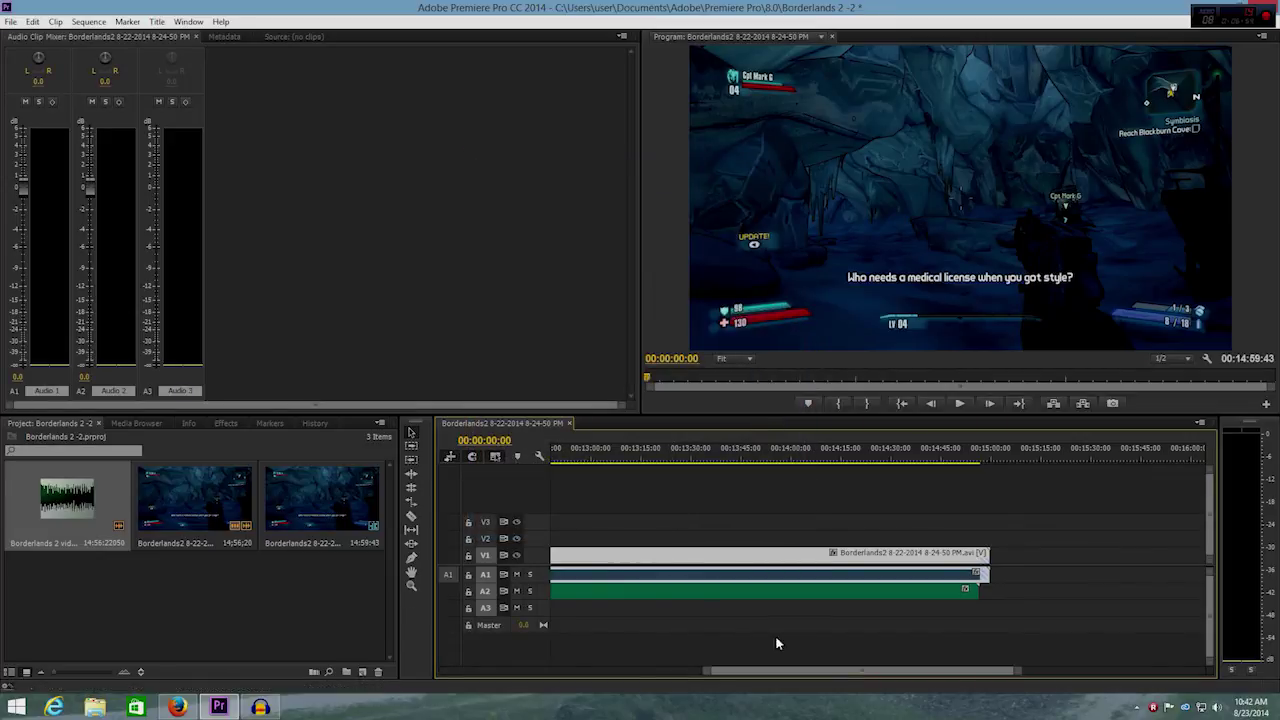
Step: Reopen Mirillis Action! from its tray icon and show the Audio Recording page's ten recordings
{"action": "left_click", "coordinate": [1154, 708]}
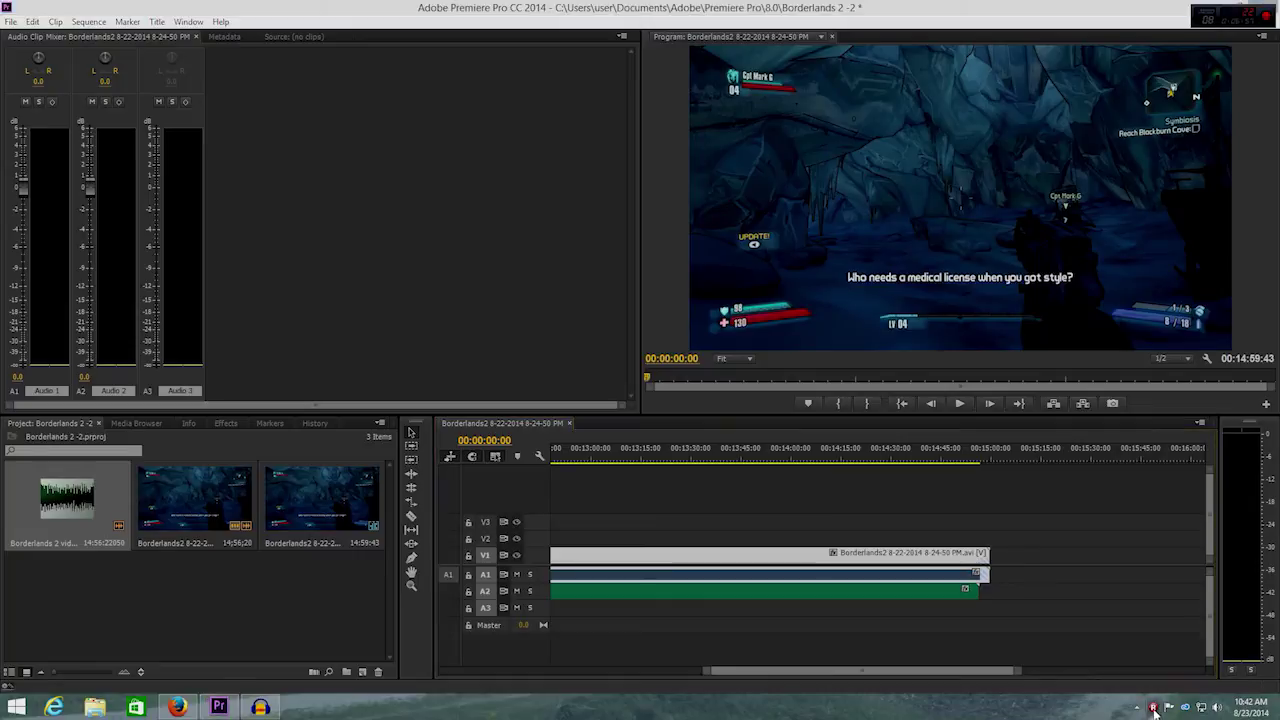
{"action": "right_click", "coordinate": [1154, 708]}
{"action": "left_click", "coordinate": [1178, 681]}
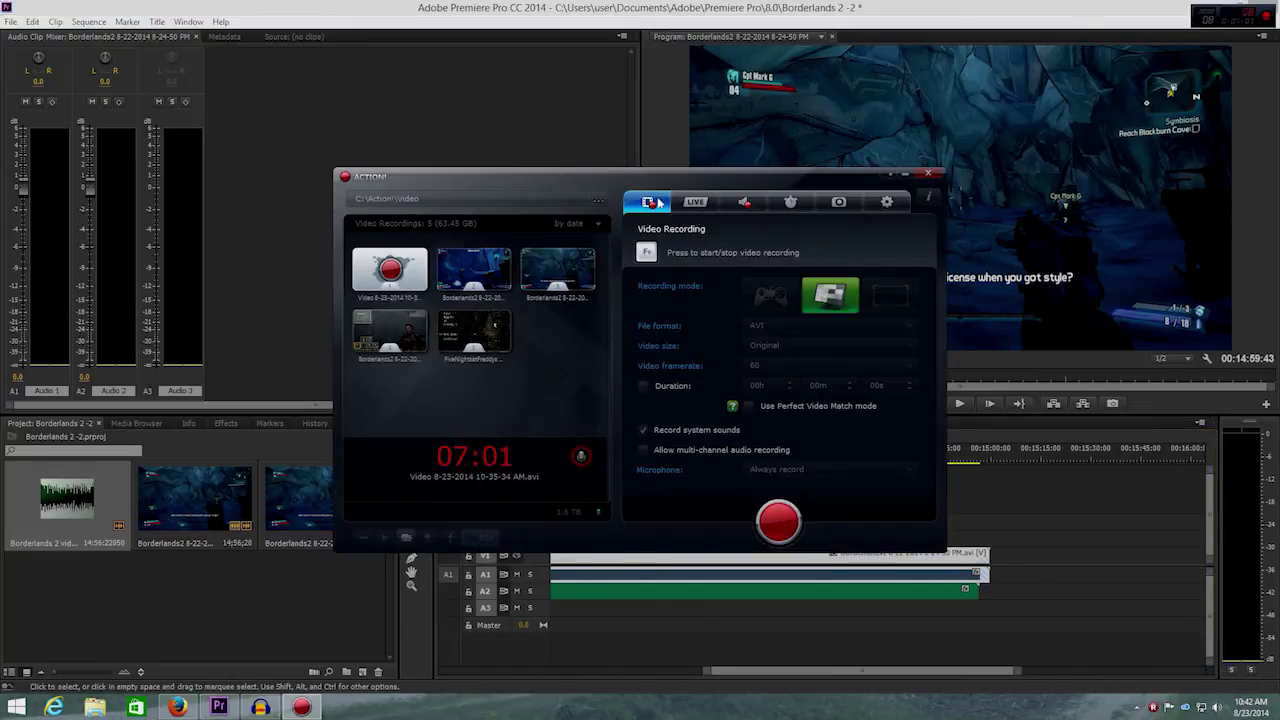
{"action": "left_click", "coordinate": [742, 203]}
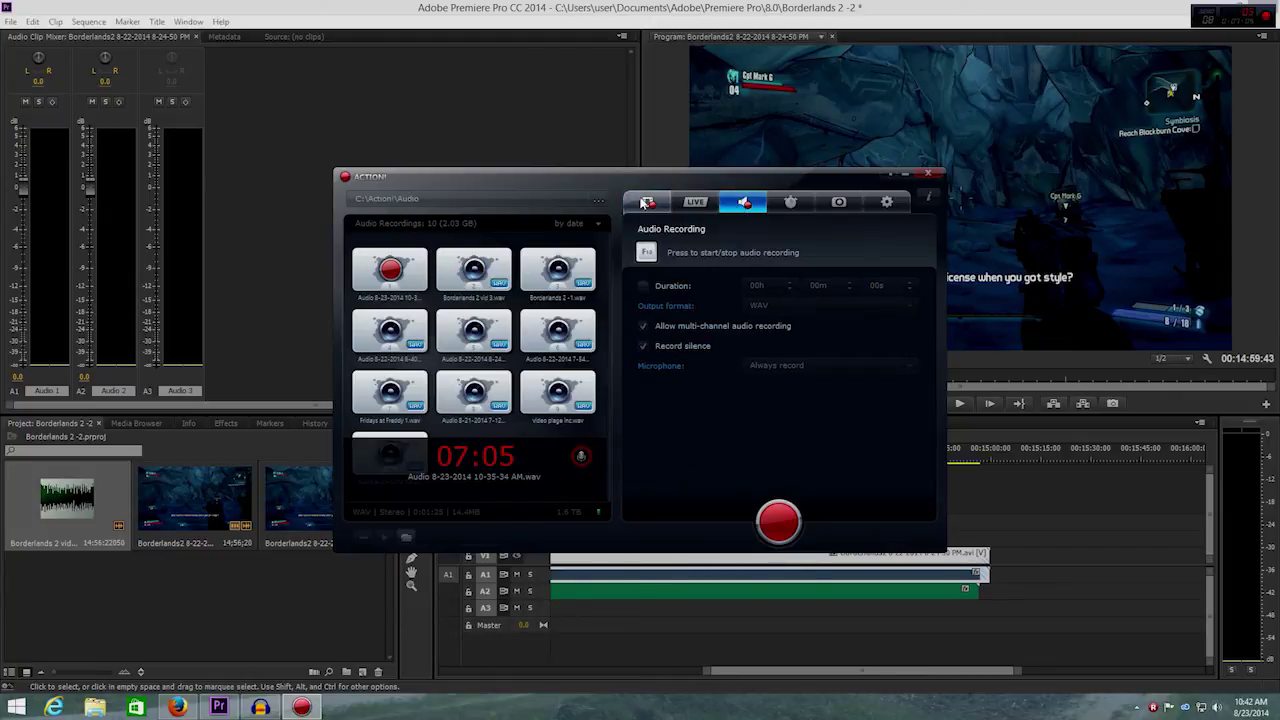
{"action": "left_click", "coordinate": [646, 203]}
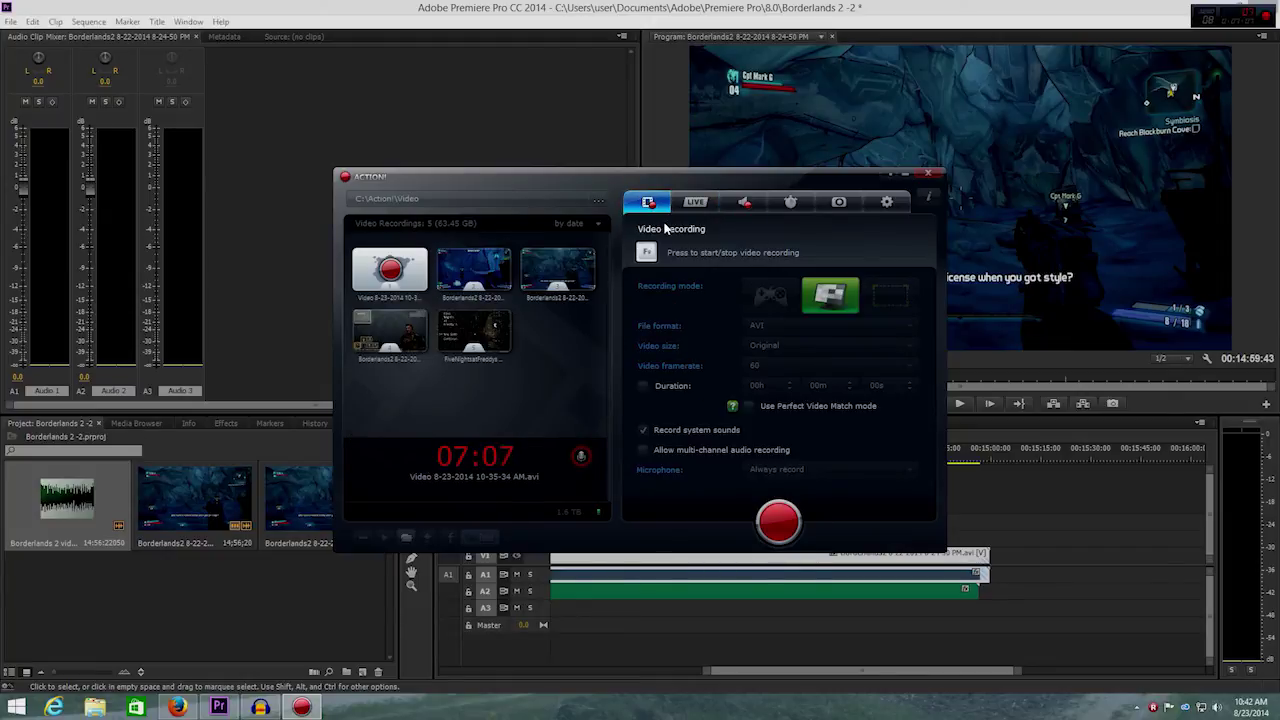
{"action": "left_click", "coordinate": [744, 203]}
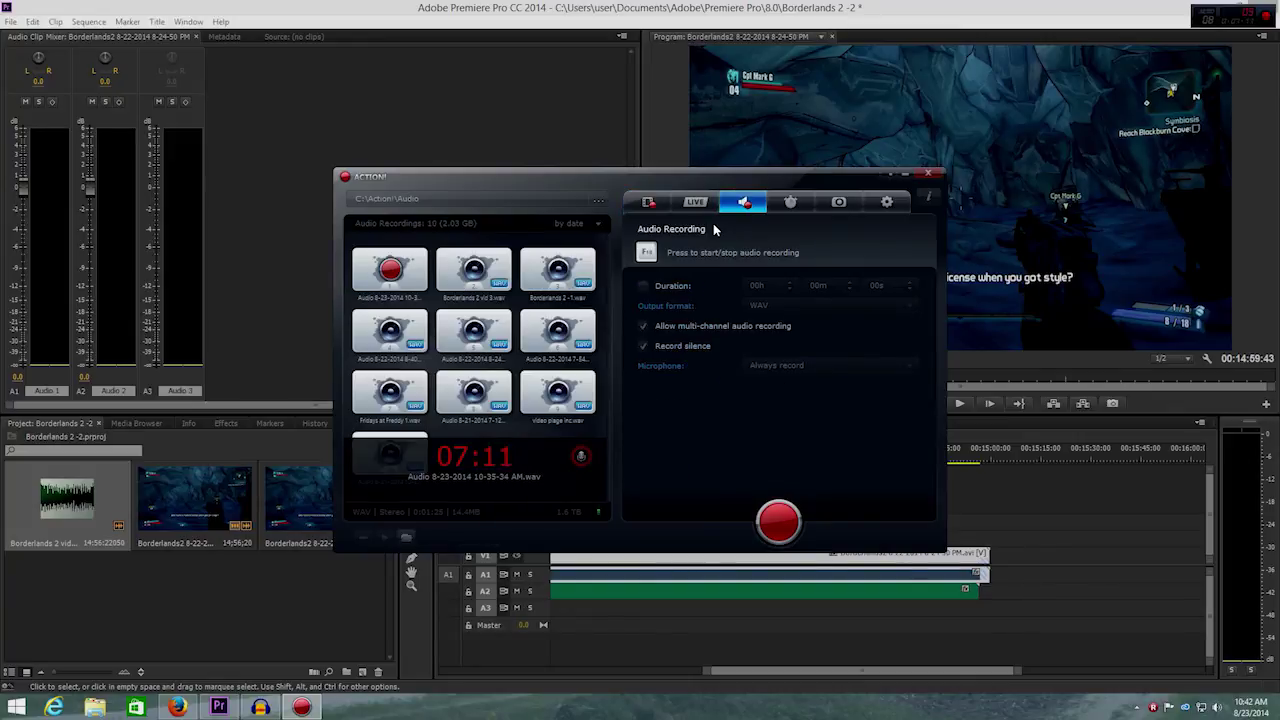